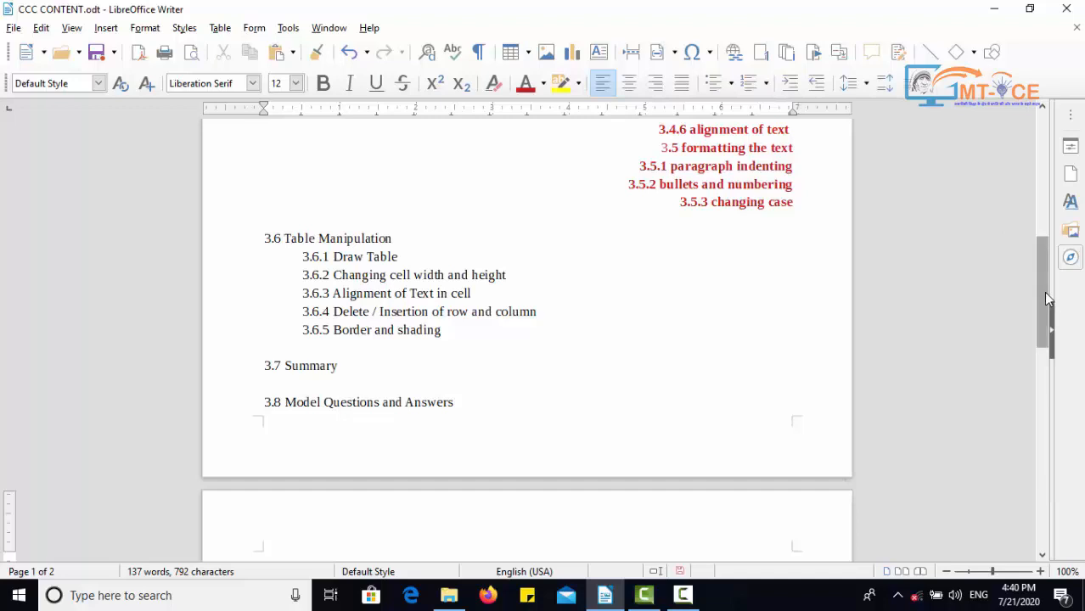
Select the header, OIL, SUGAR and GHEE rows of the green table on page 2 one after another
left_click_drag(1044, 292, 1038, 369)
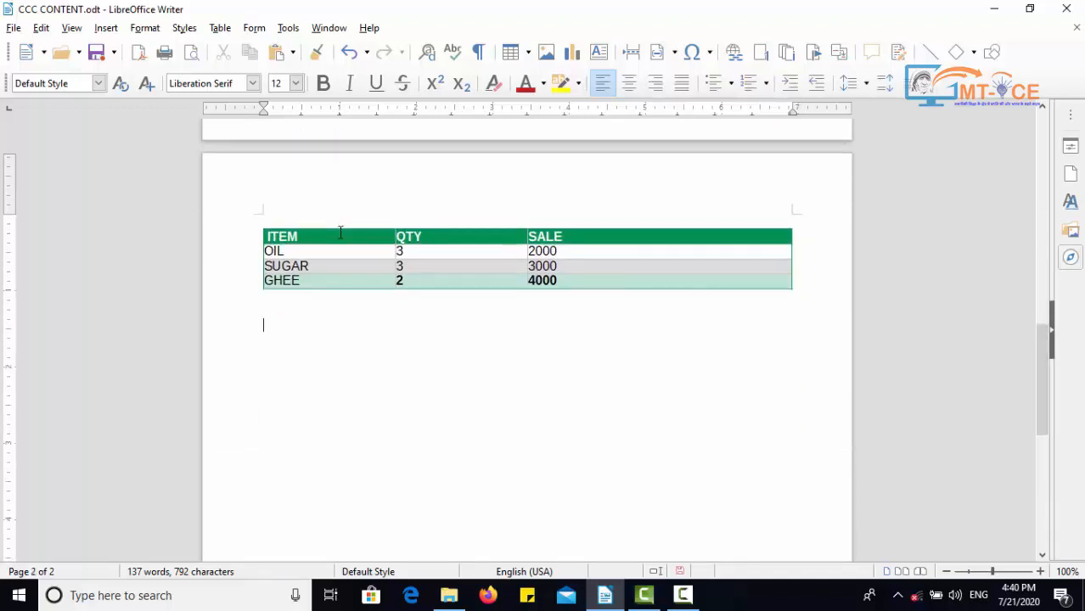
left_click_drag(324, 234, 575, 235)
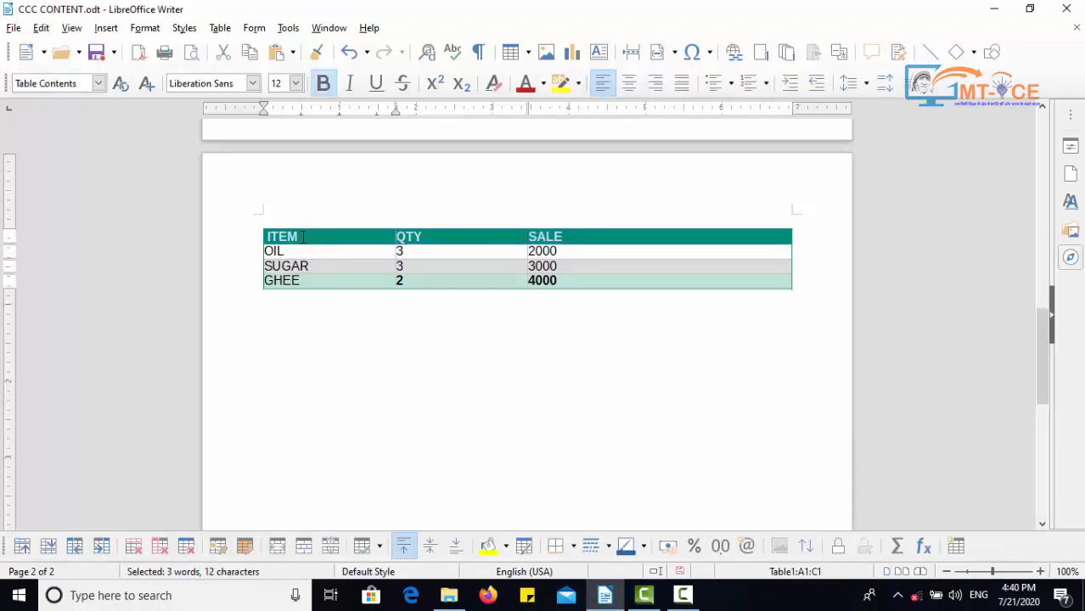
left_click(302, 249)
left_click_drag(301, 248, 600, 247)
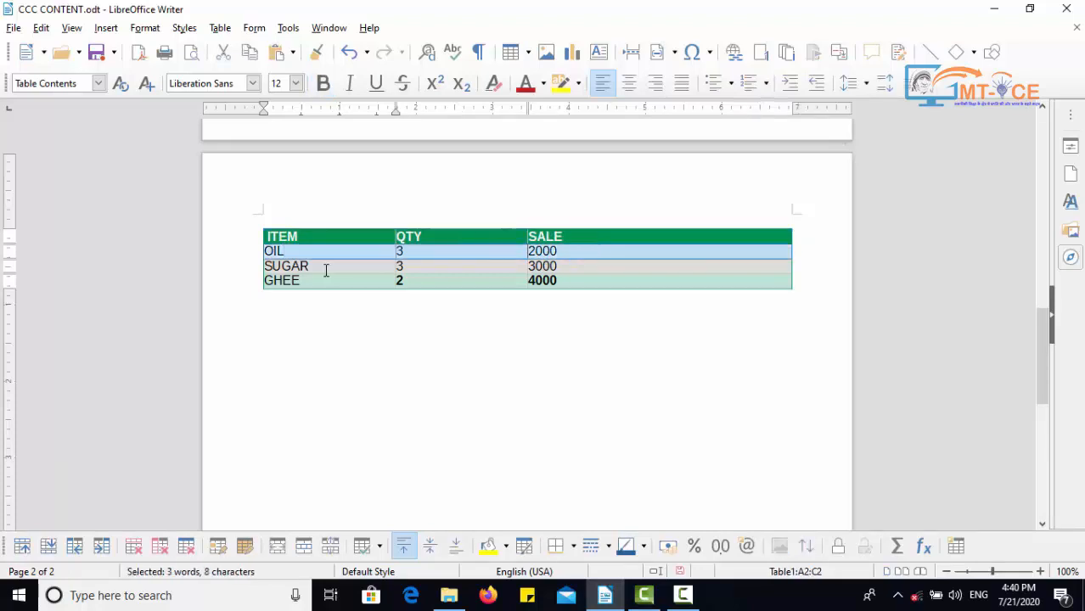
left_click_drag(311, 268, 290, 268)
left_click_drag(369, 265, 590, 266)
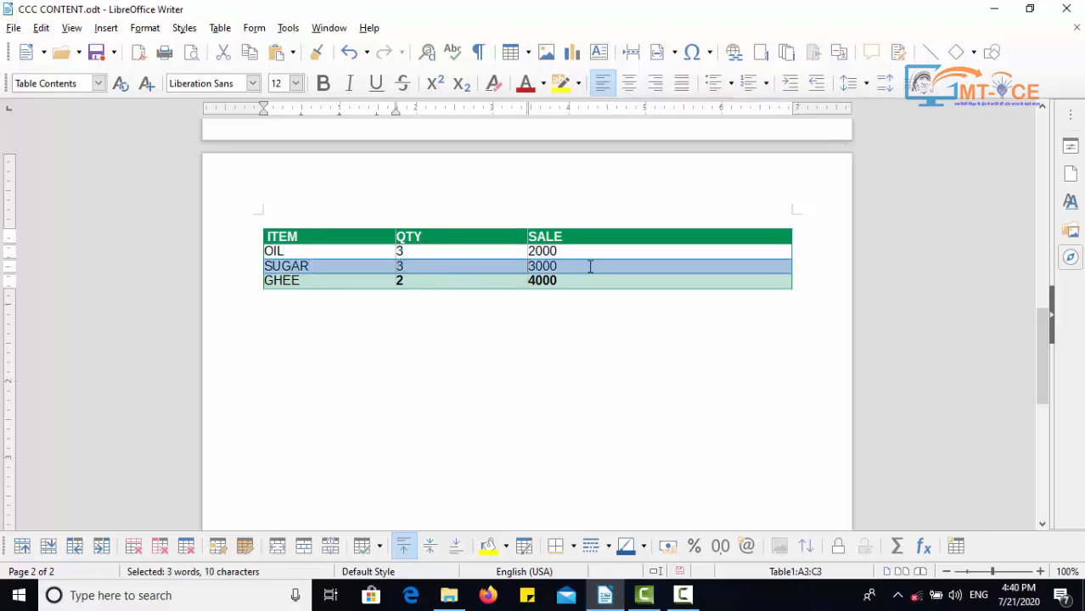
left_click(311, 282)
left_click_drag(467, 278, 581, 281)
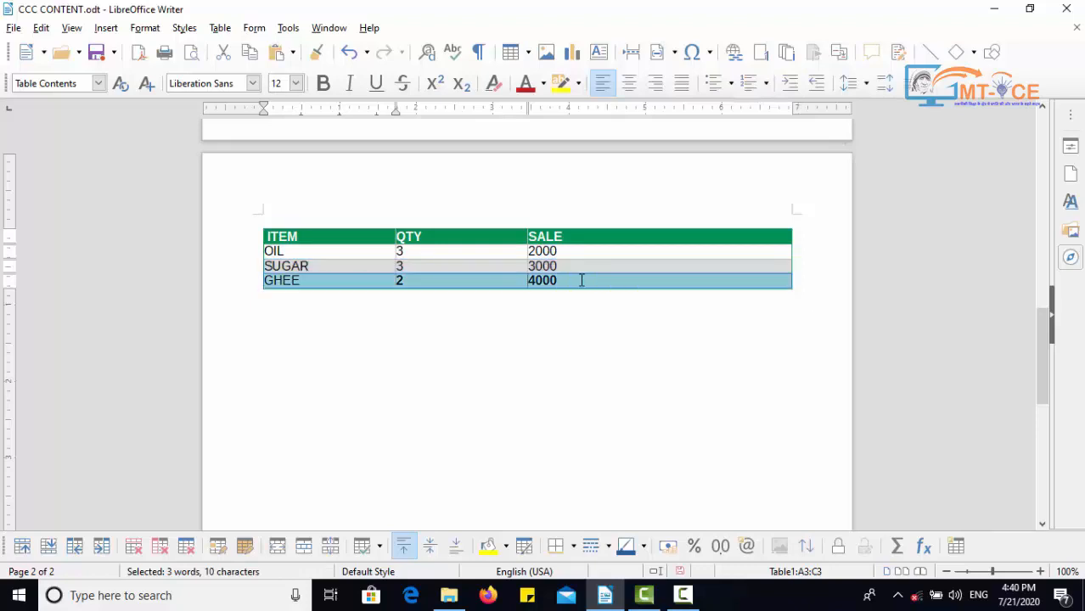
Select the ITEM, QTY and SALE columns of the green table one after another
left_click(309, 237)
left_click_drag(308, 237, 315, 280)
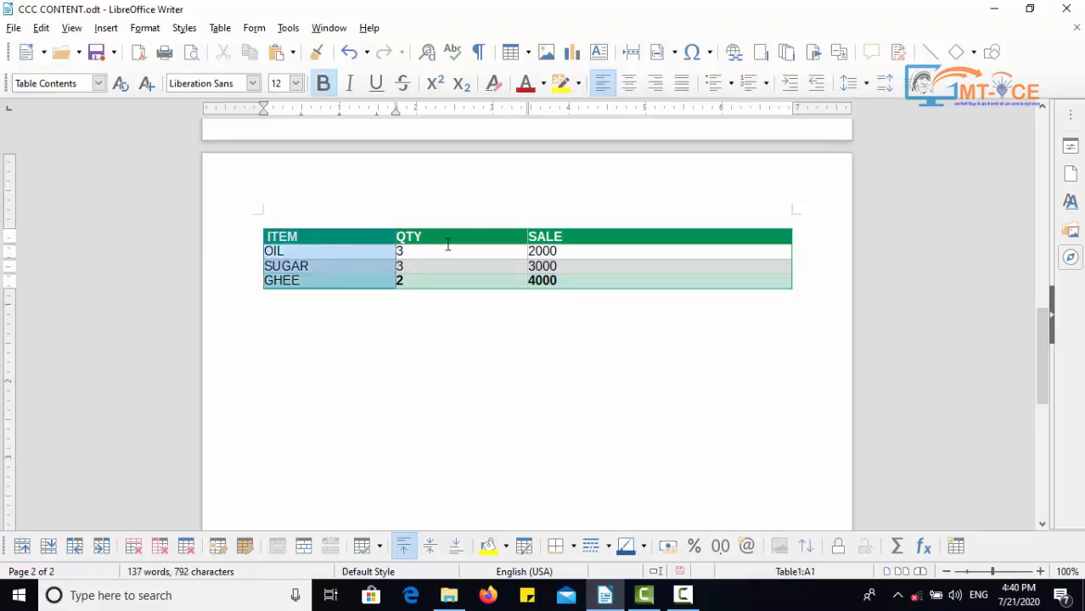
left_click_drag(448, 246, 452, 281)
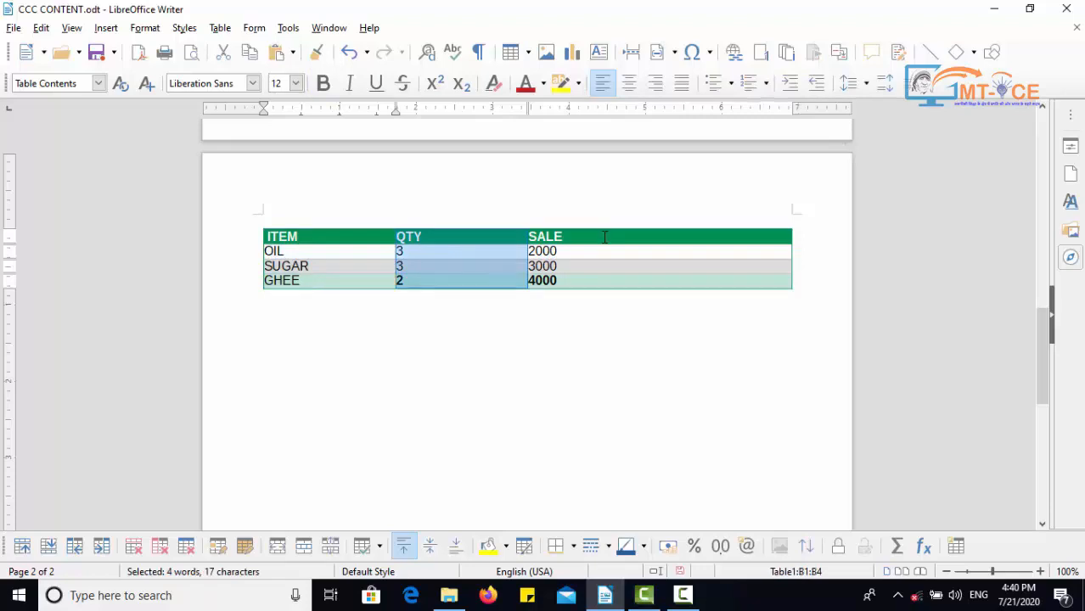
left_click_drag(601, 238, 605, 275)
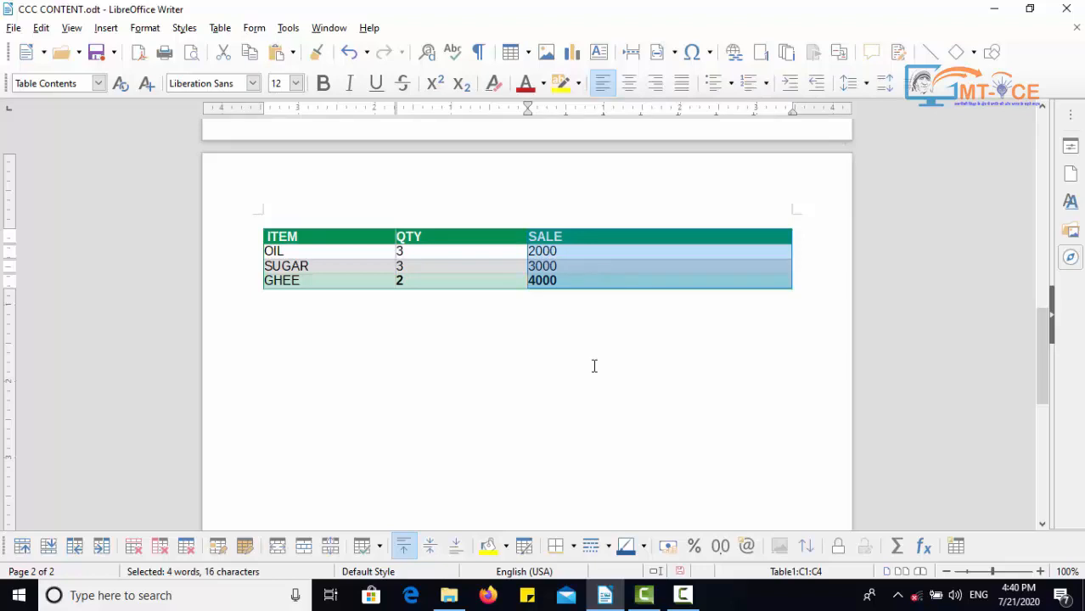
Insert a table with four columns and four rows below the green table, and undo the insertion
left_click(378, 345)
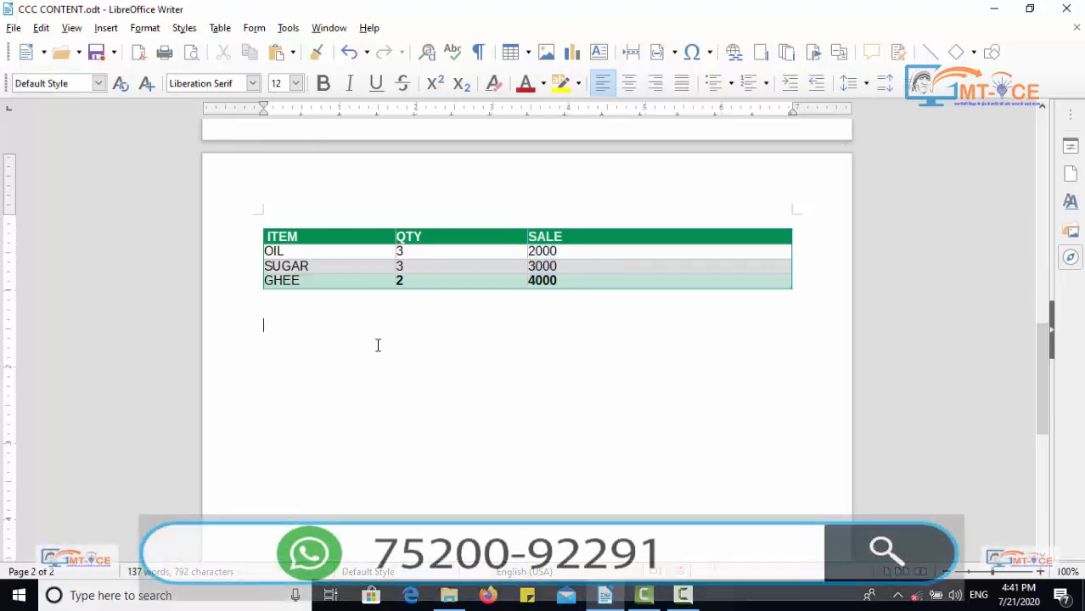
left_click(511, 54)
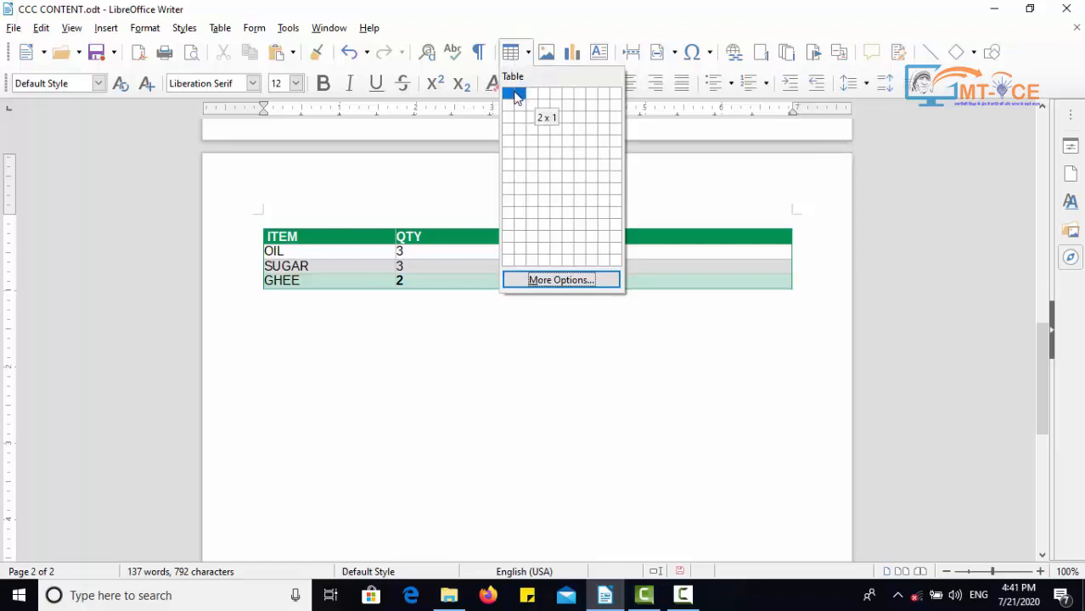
left_click(543, 129)
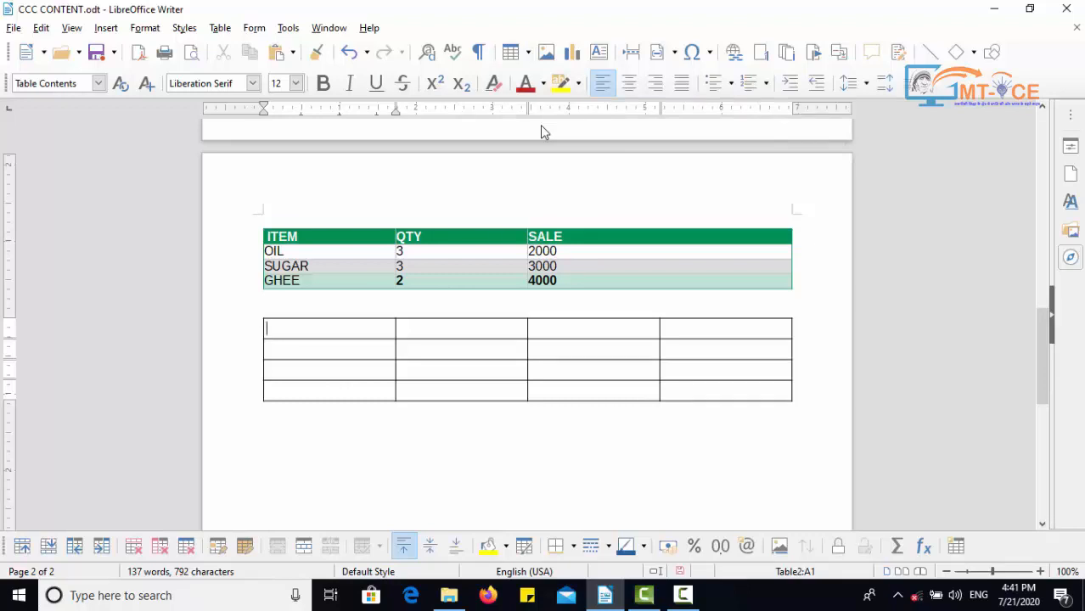
left_click(340, 486)
key("ctrl+z")
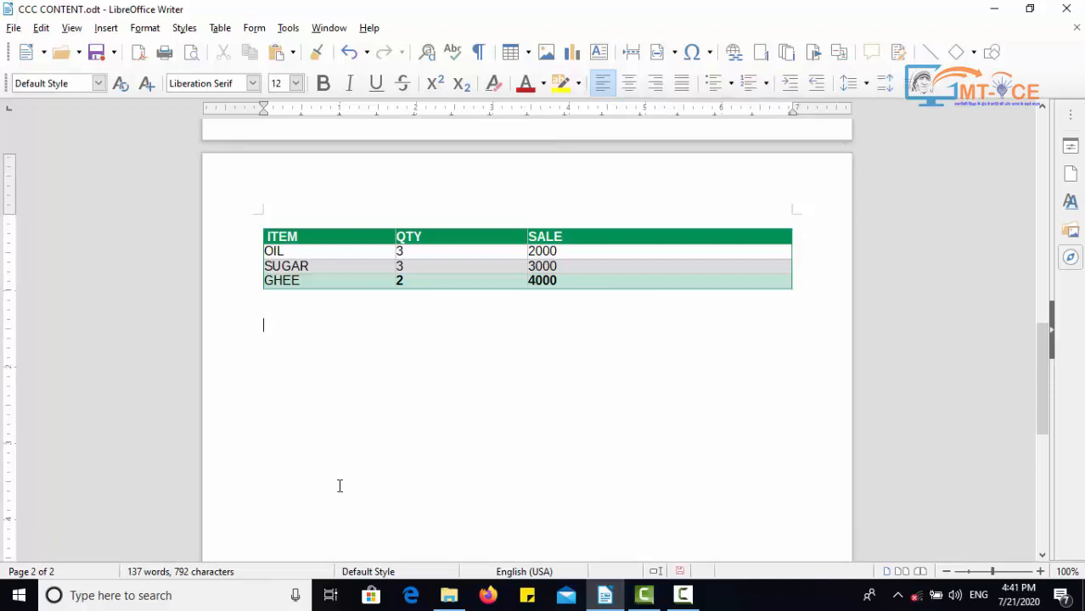
Set up a new table named SALES with 4 columns and 4 rows
left_click(529, 54)
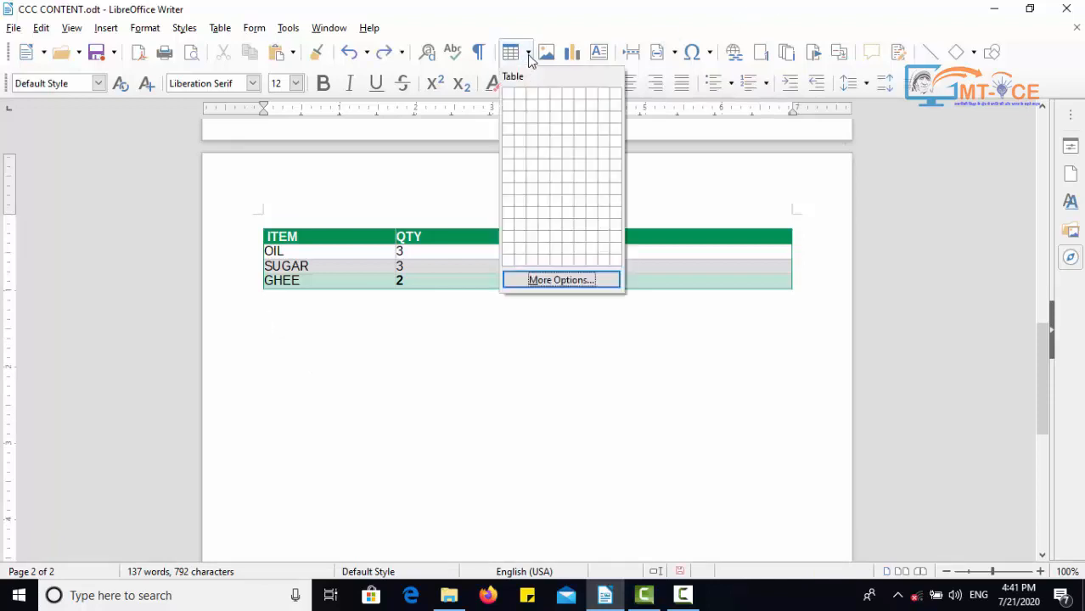
left_click(575, 287)
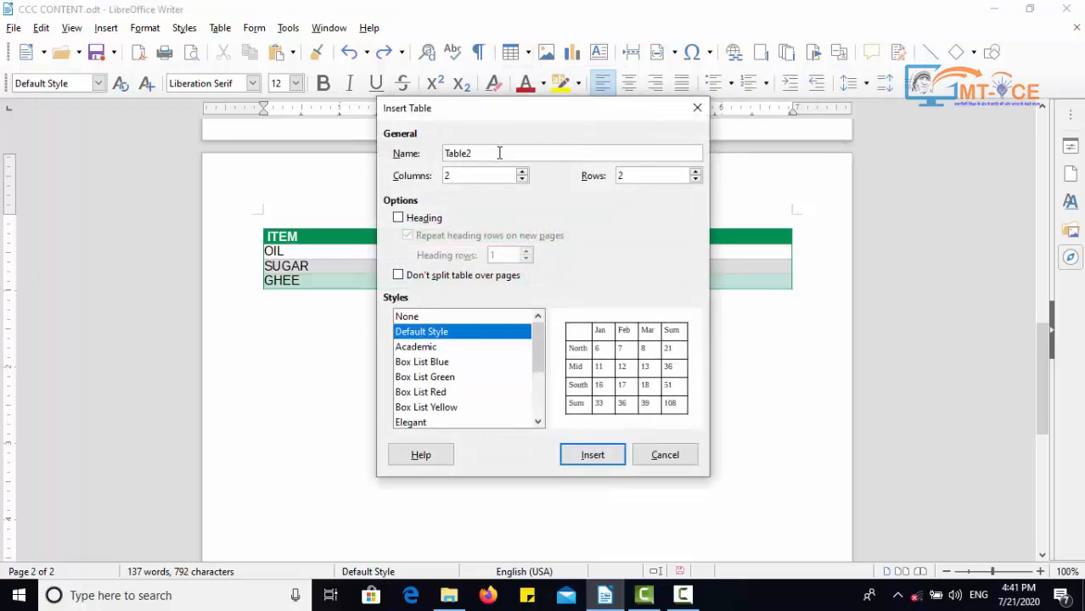
left_click_drag(500, 153, 425, 158)
type("SALES")
left_click(523, 171)
left_click(522, 171)
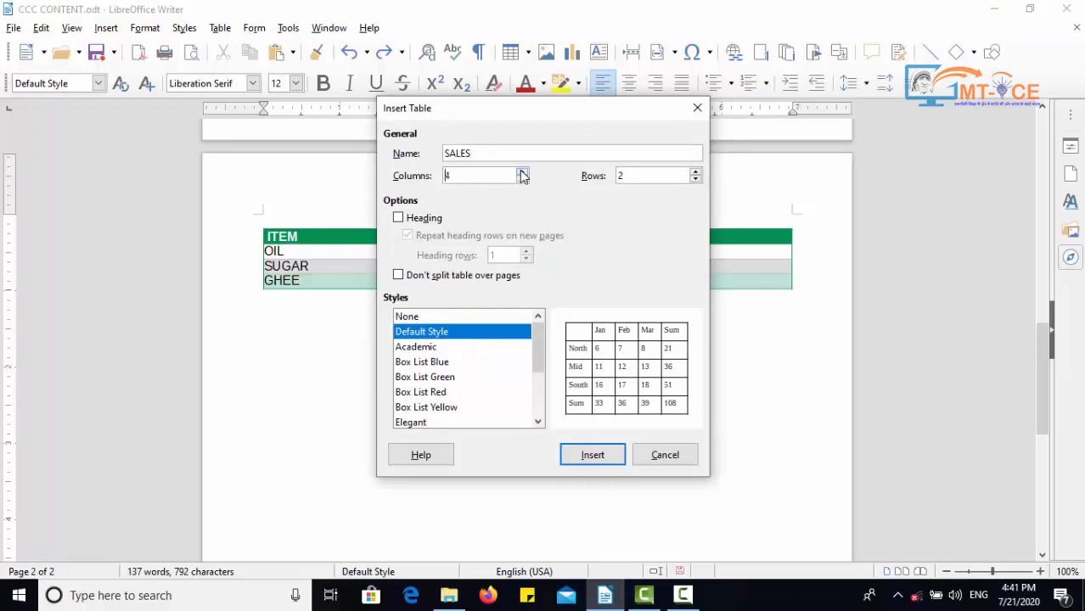
left_click(695, 171)
left_click(649, 176)
Try the heading option for the new table and switch it off again
left_click(415, 220)
left_click(415, 221)
left_click(416, 220)
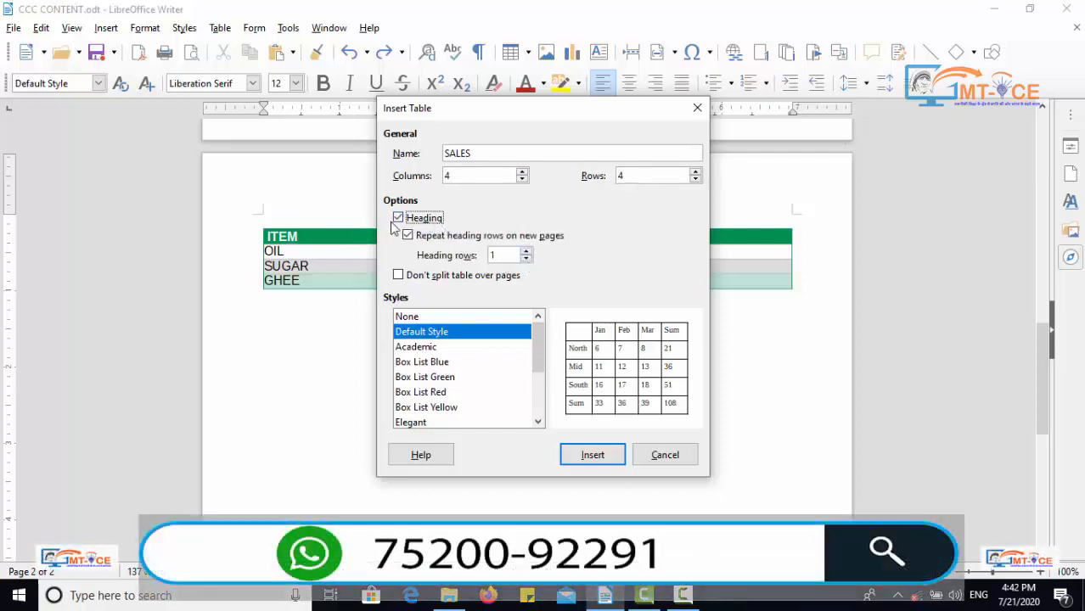
left_click(399, 221)
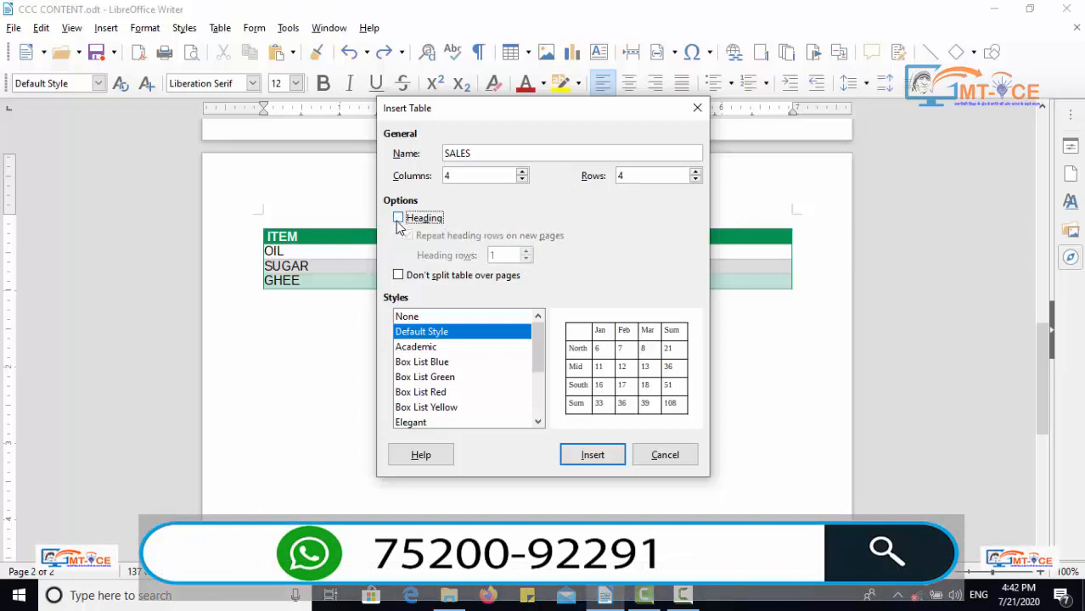
Choose the Box List Red style and insert the SALES table below the green table
left_click(437, 362)
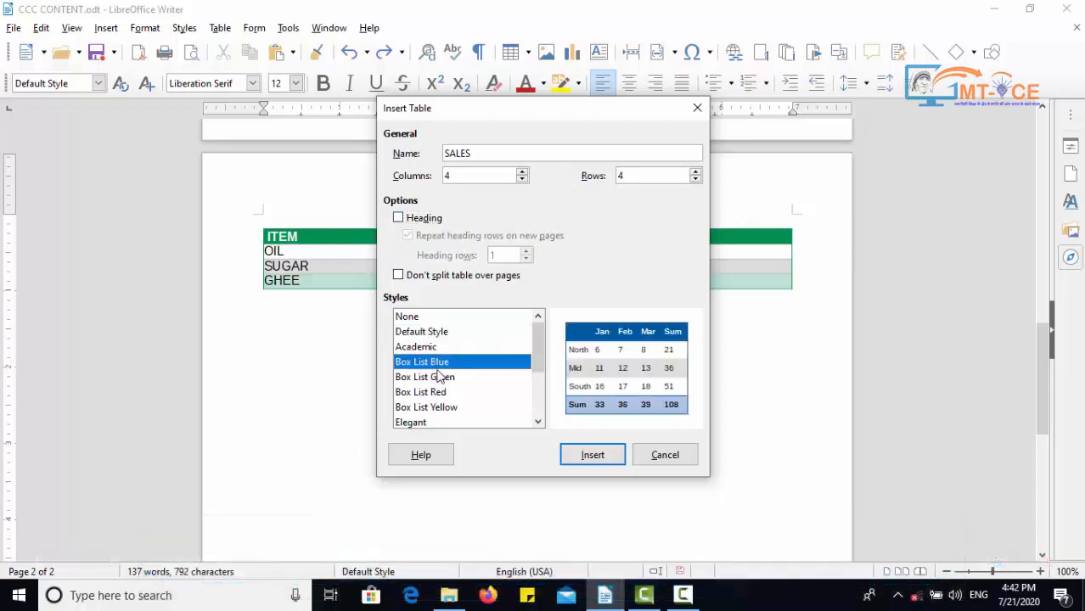
left_click(438, 378)
left_click(457, 394)
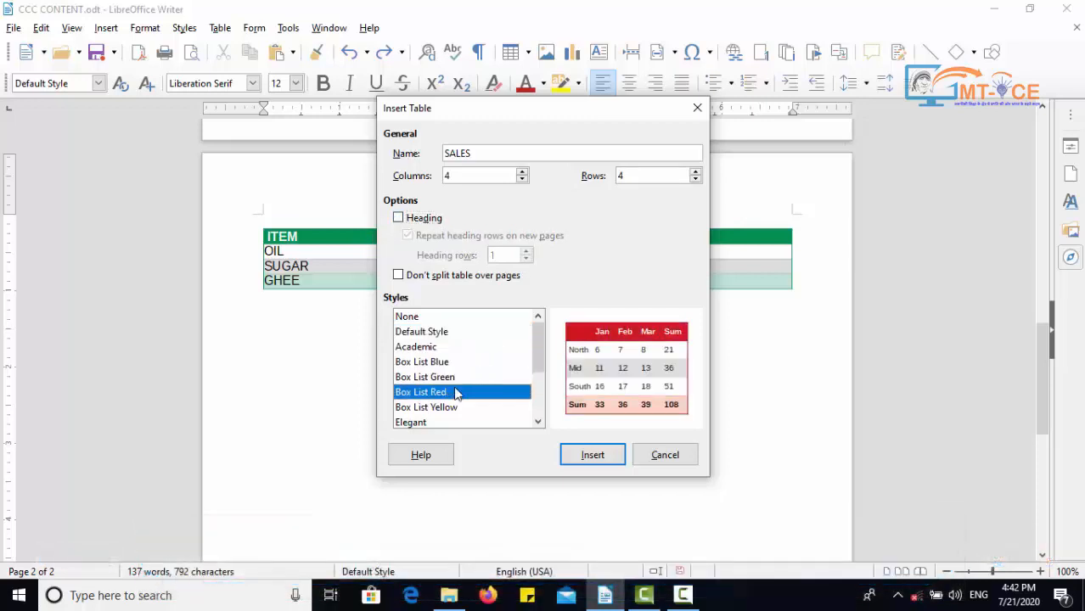
left_click(593, 455)
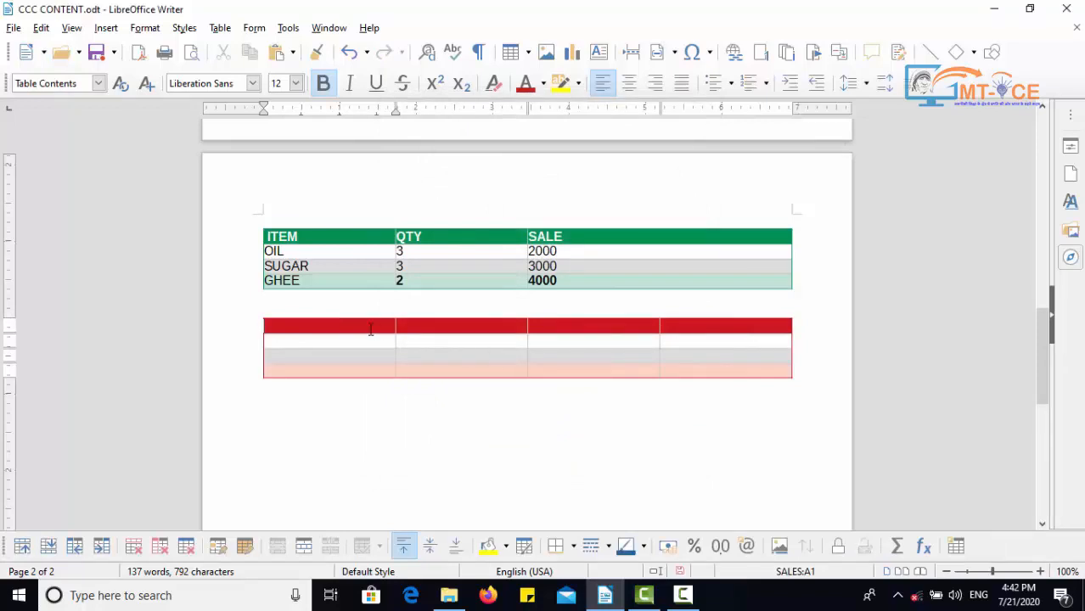
Select the header row of the red table, and its first and second columns in turn
left_click_drag(371, 329, 722, 319)
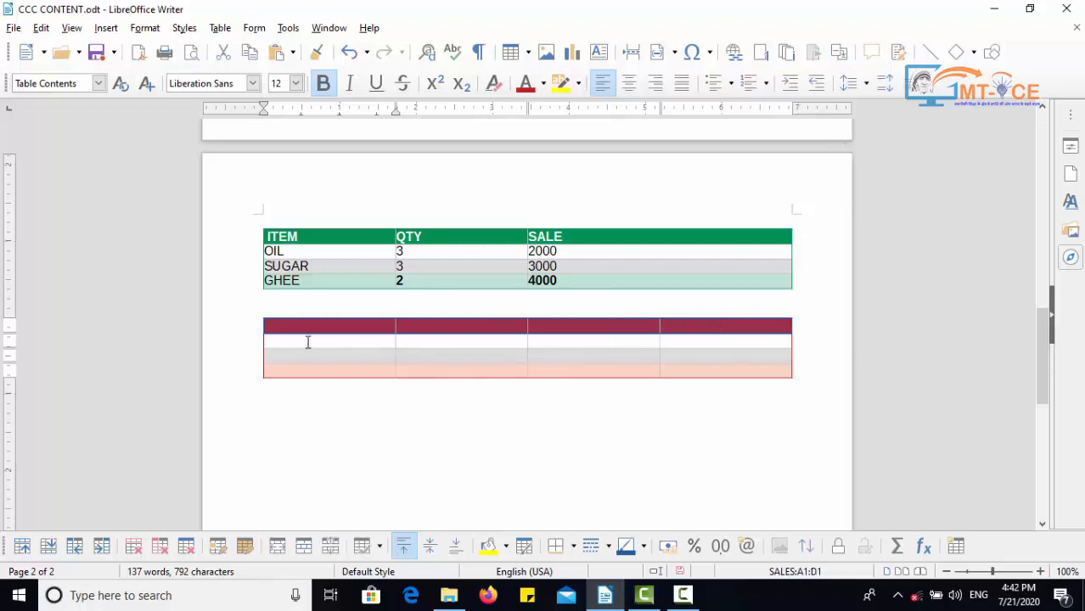
left_click_drag(299, 343, 306, 371)
left_click(390, 401)
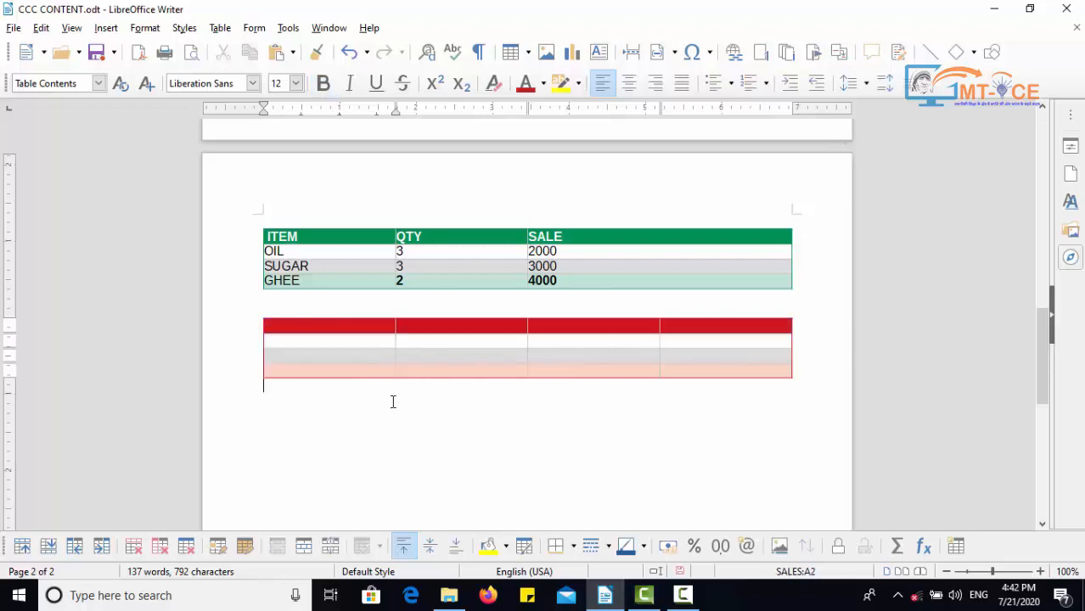
left_click(366, 342)
left_click(362, 329)
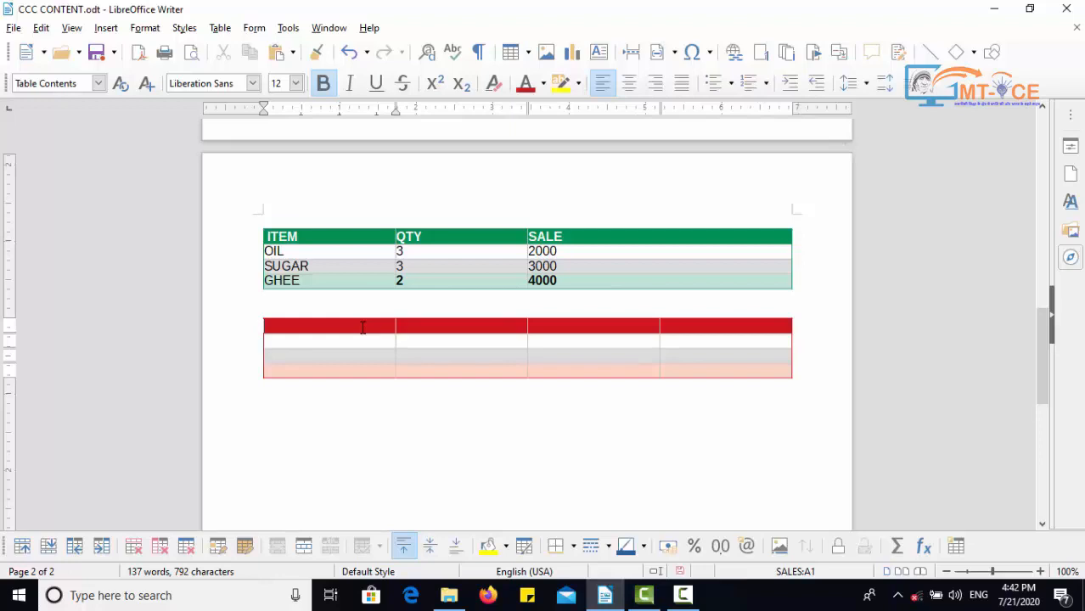
left_click_drag(363, 327, 353, 364)
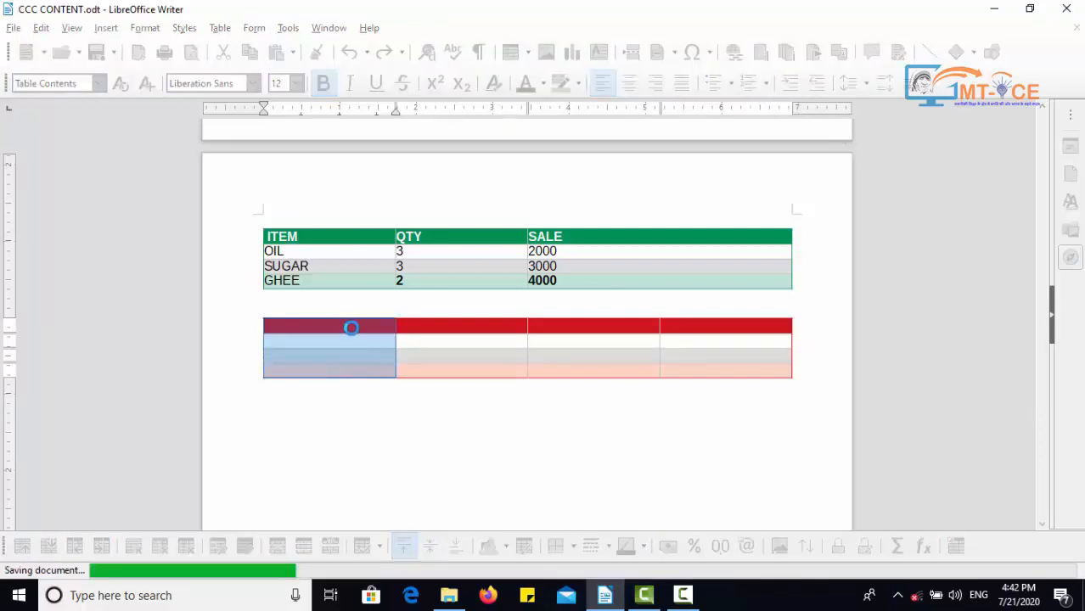
left_click_drag(472, 328, 463, 368)
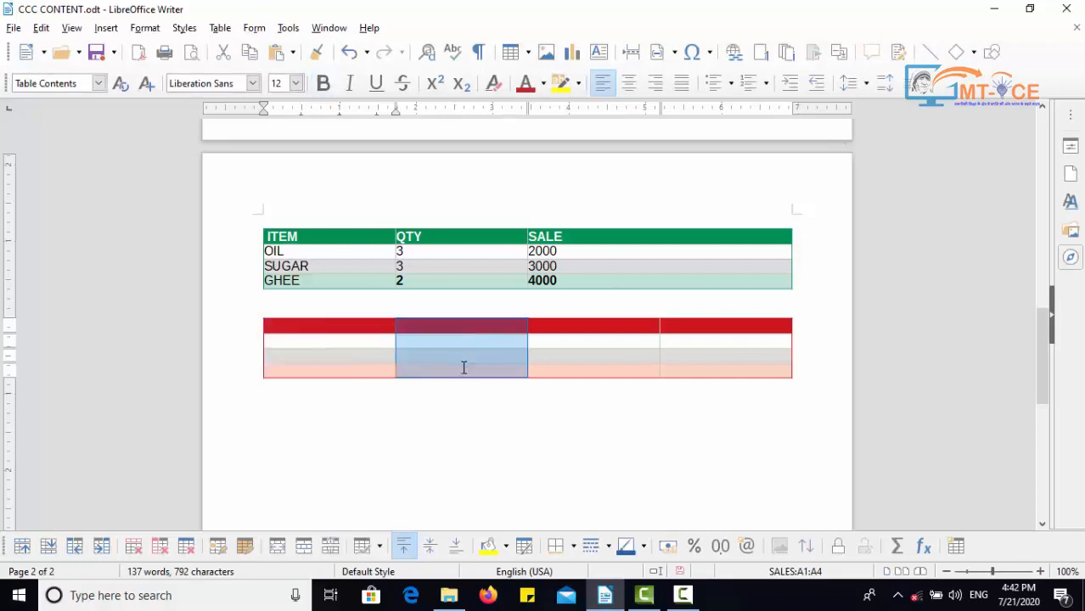
left_click(581, 363)
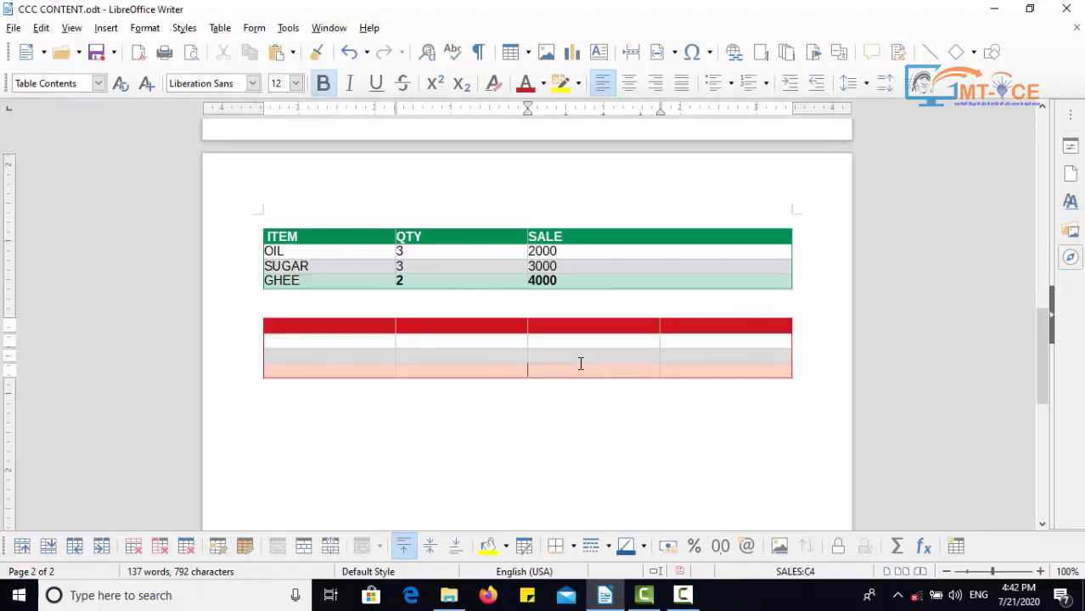
left_click(409, 437)
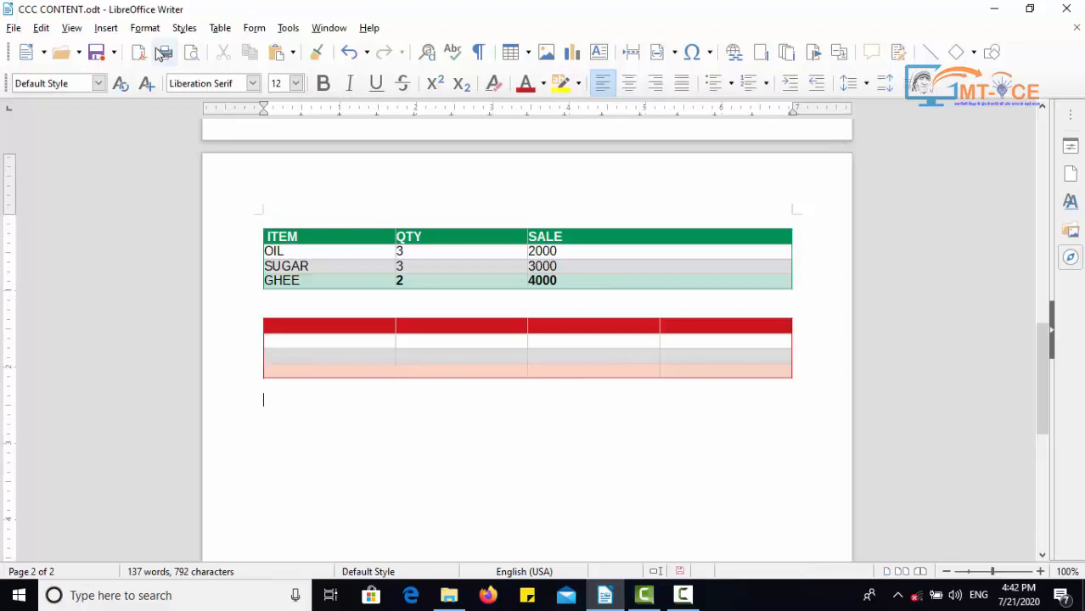
left_click(223, 30)
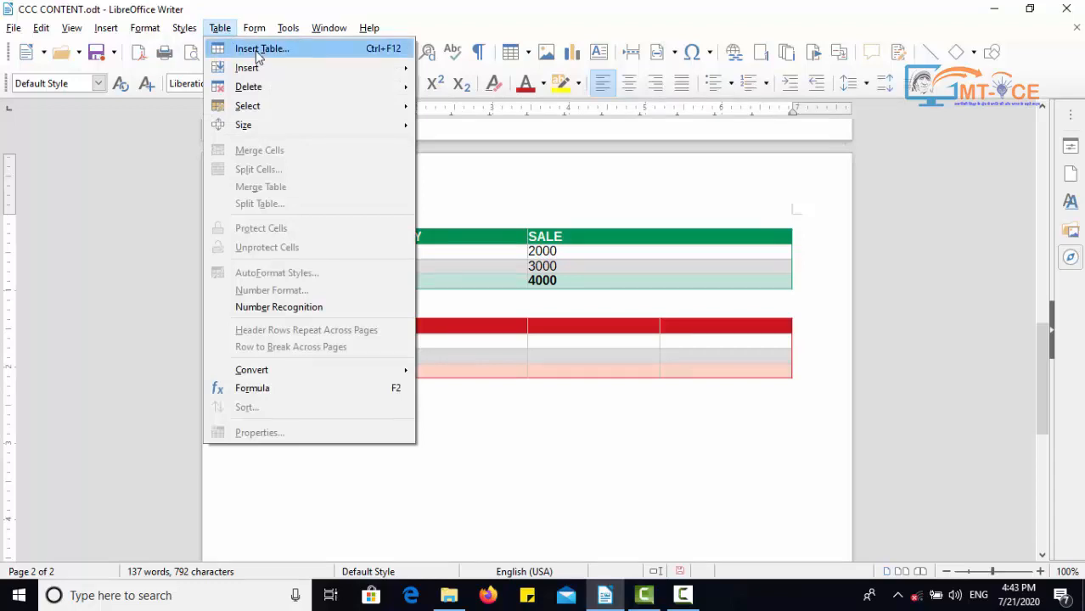
left_click(257, 51)
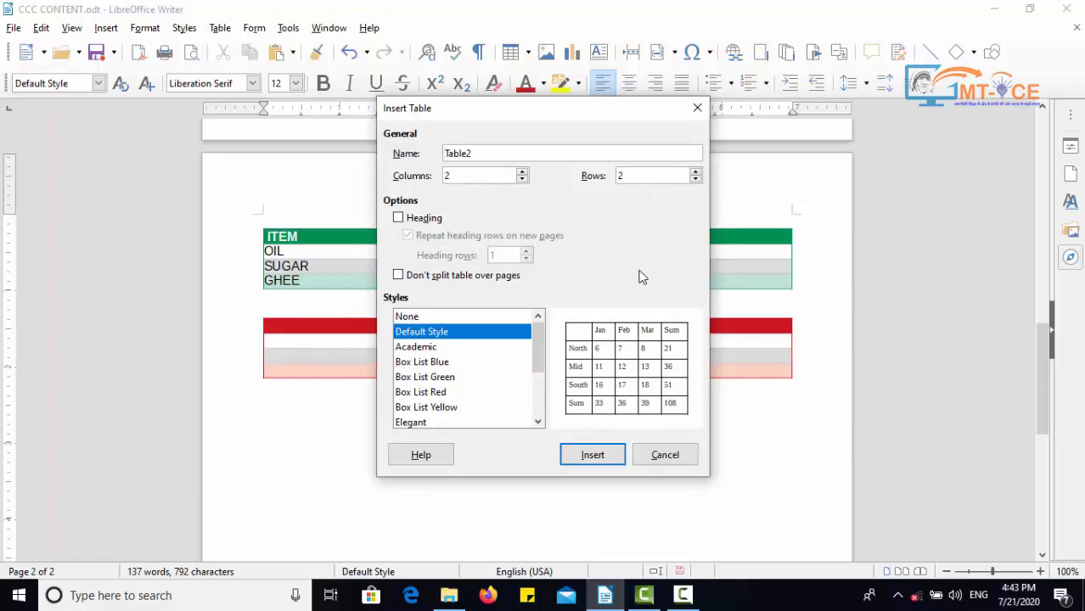
left_click(677, 462)
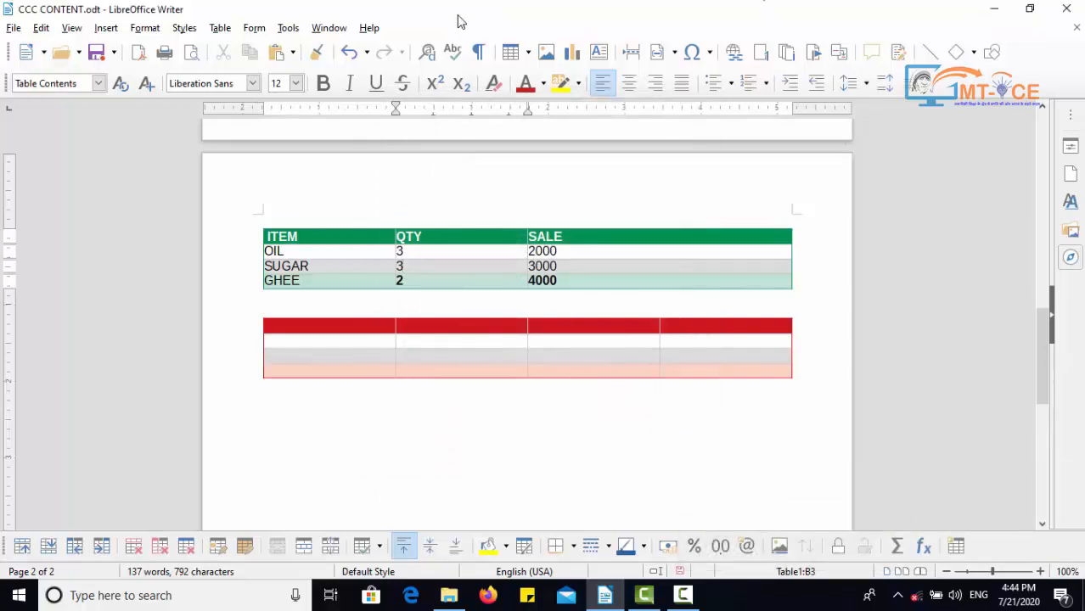
Fill the first three header cells of the red table with ITEM, QTY and SALE
left_click(305, 325)
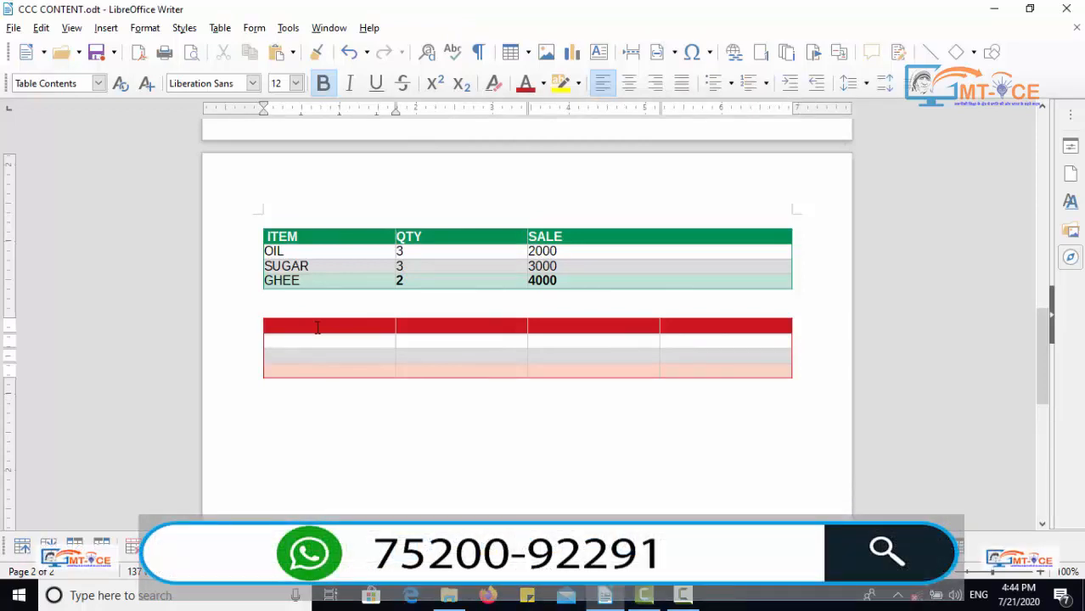
type("ITEM")
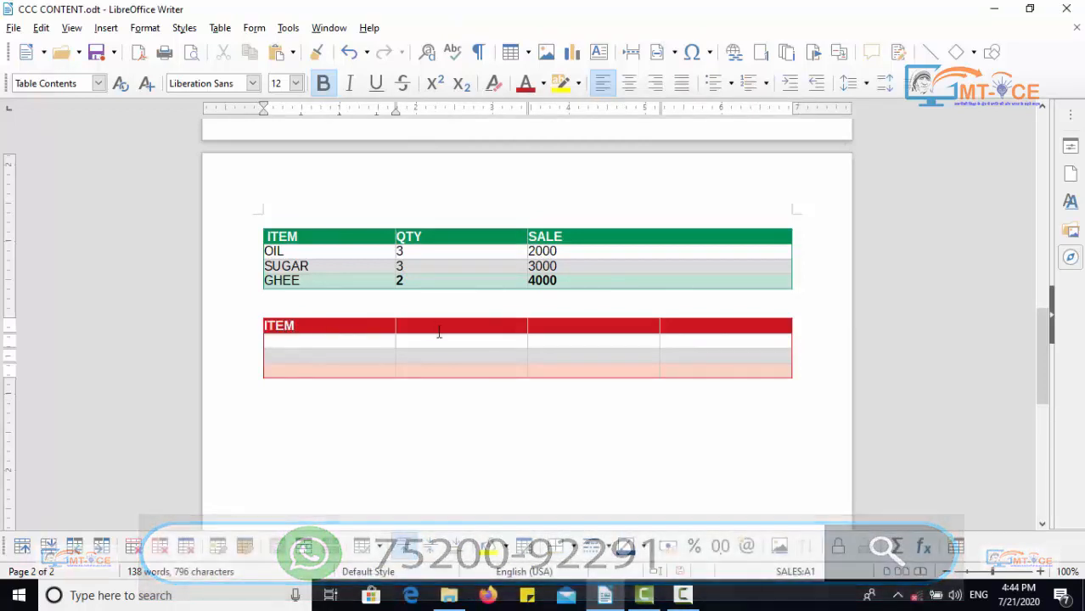
left_click(439, 332)
type("QTY")
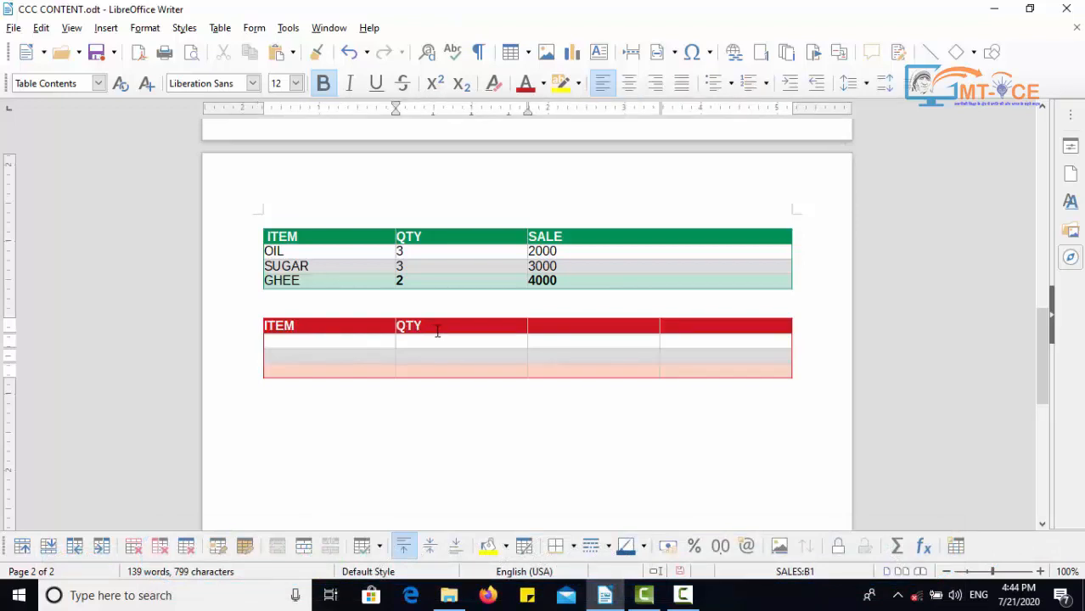
left_click(527, 325)
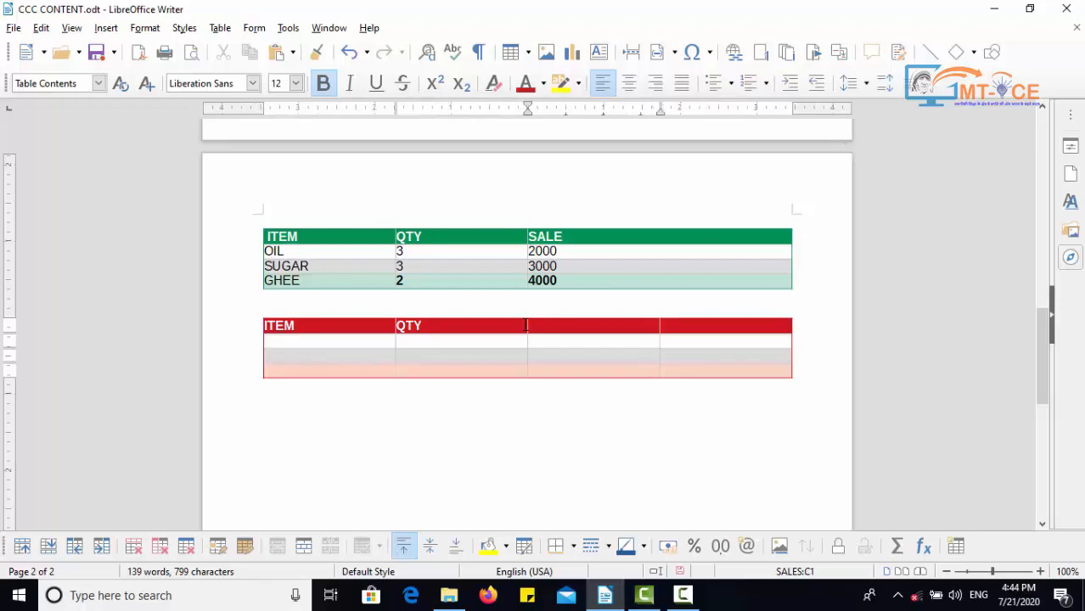
key("Down")
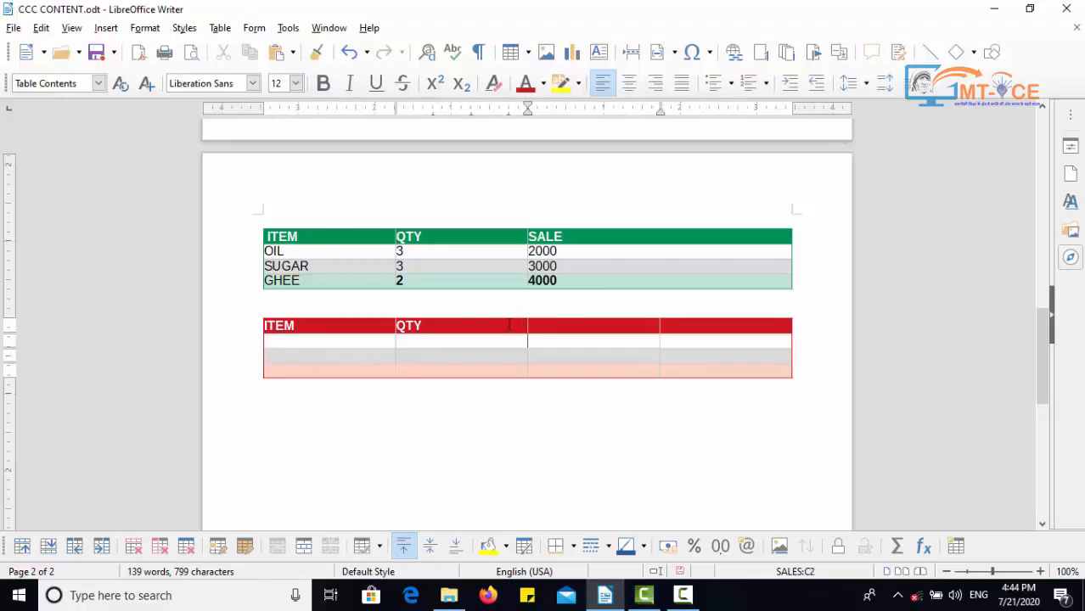
key("Up")
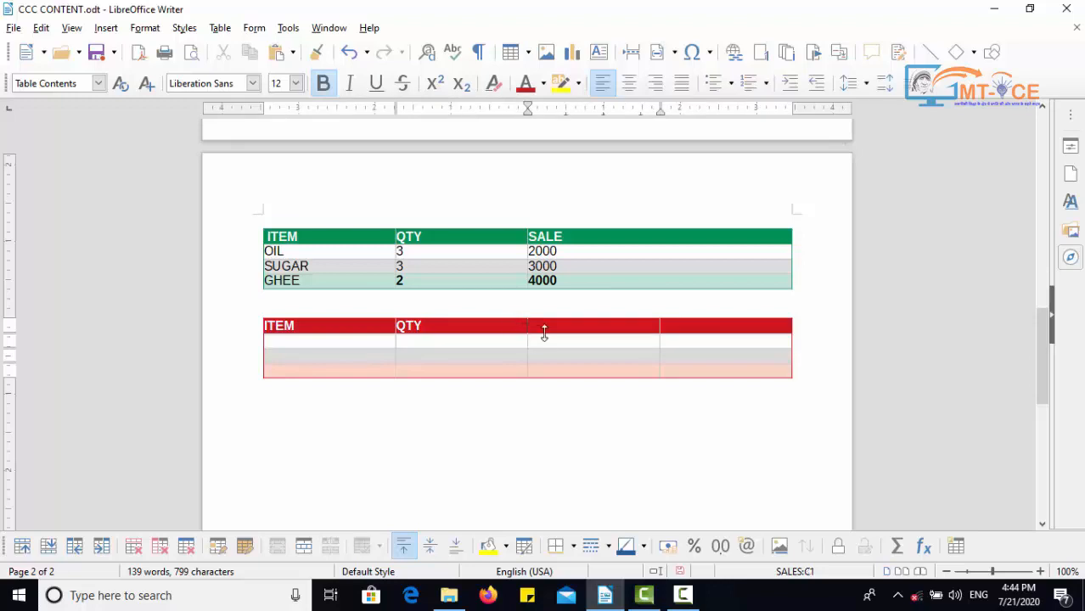
type("SALE")
left_click(675, 357)
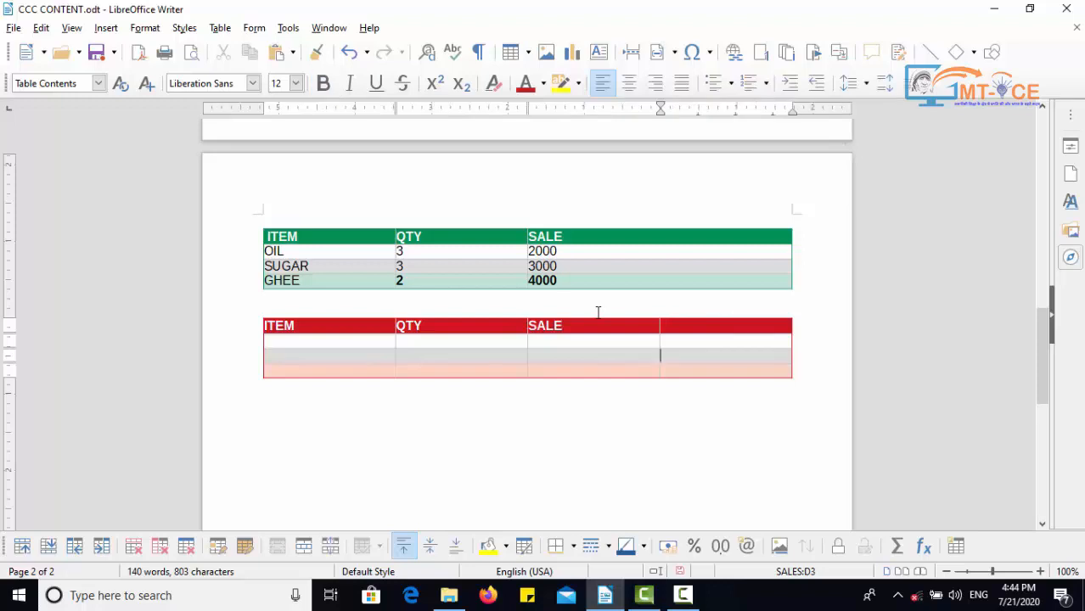
Enter OIL, SUGAR and GHEE in the three cells below ITEM in the red table
left_click(351, 344)
key("Up")
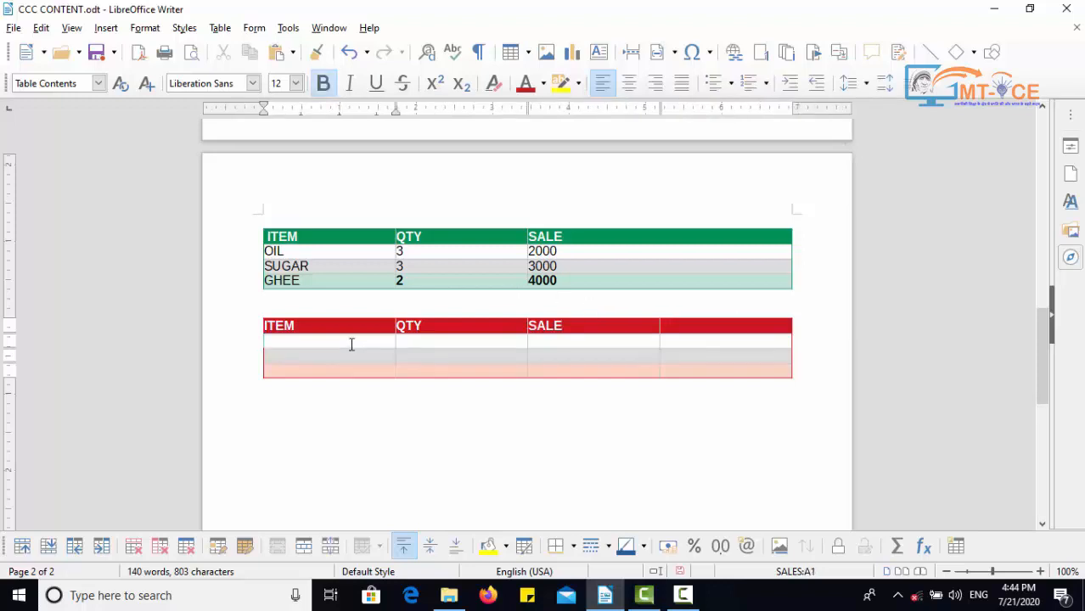
key("Down")
type("OIL")
key("Down")
type("SU")
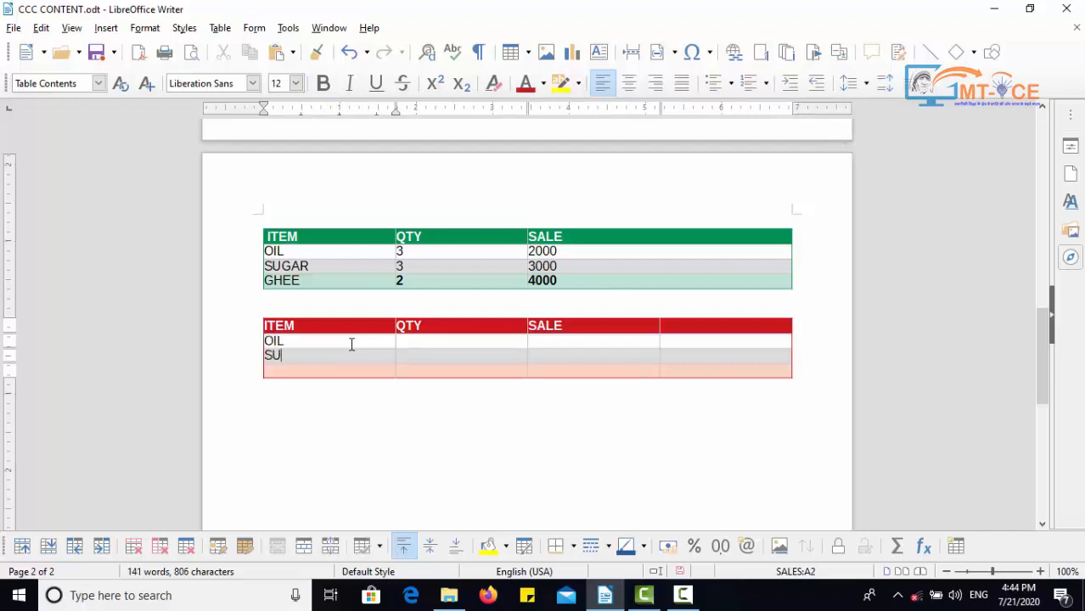
type("GAR")
key("Down")
type("GEE")
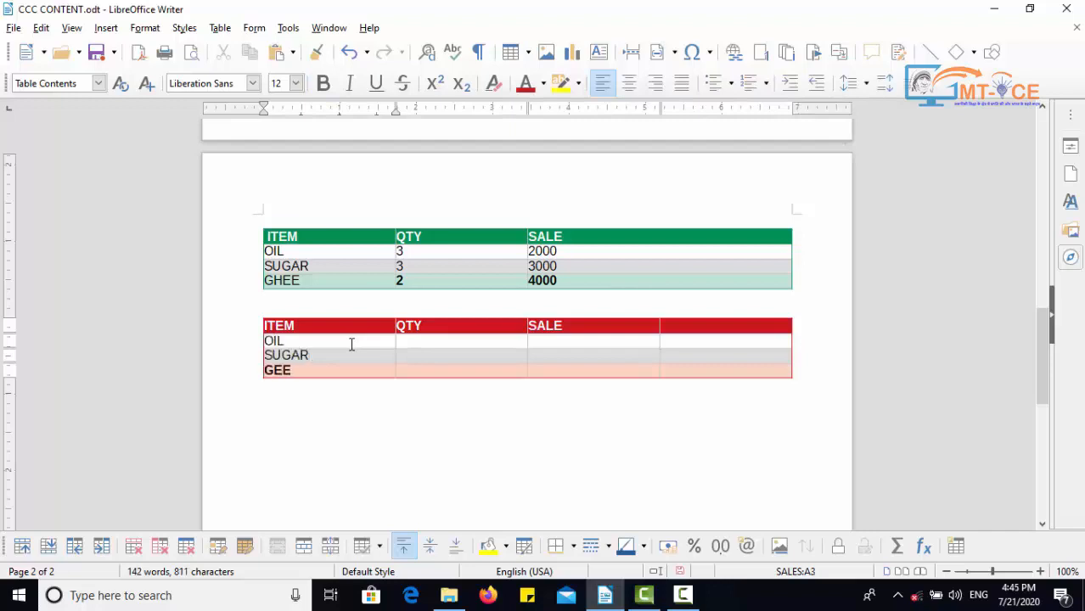
key("BackSpace")
key("BackSpace")
type("HEE")
Enter the quantities 3, 3 and 2 for OIL, SUGAR and GHEE in the red table
key("Tab")
key("Up")
key("Up")
type("3")
key("Down")
type("3")
key("Down")
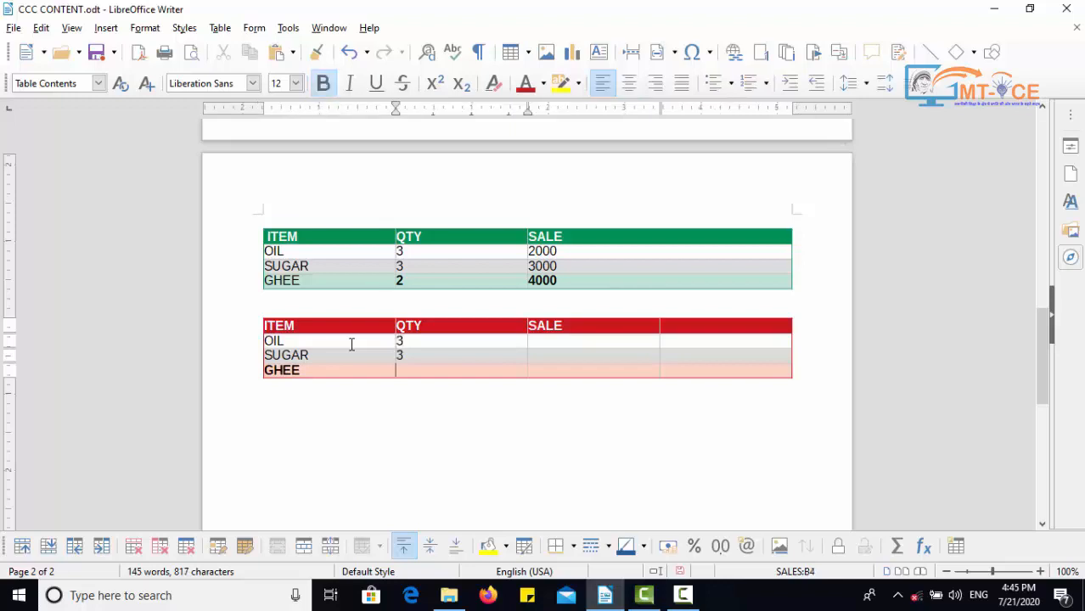
type("2")
key("Down")
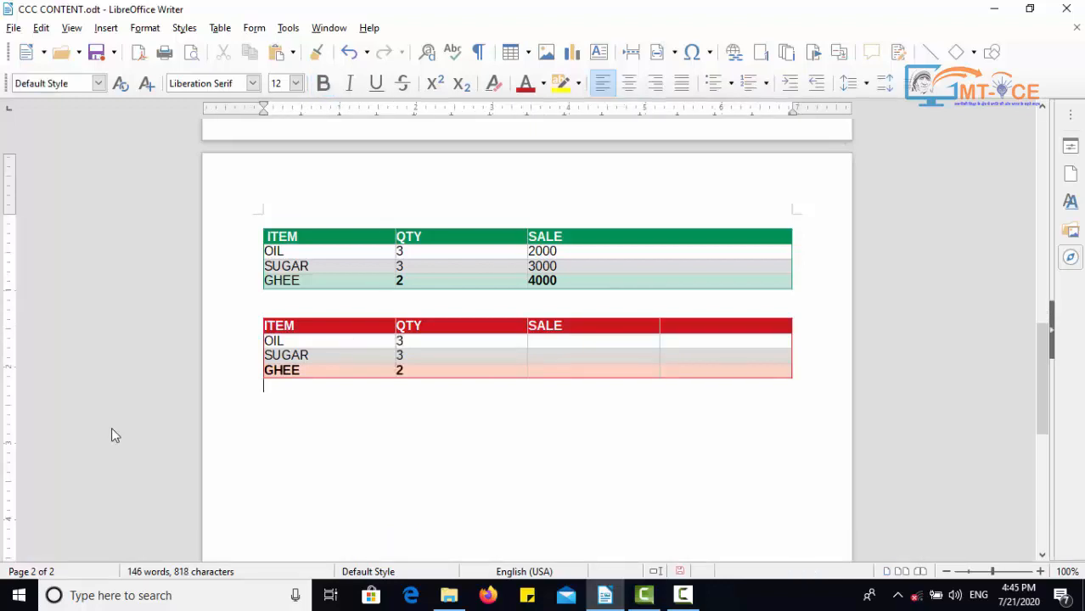
Enter the sale amounts 2000, 3000 and 4000 for OIL, SUGAR and GHEE in the red table
left_click(553, 339)
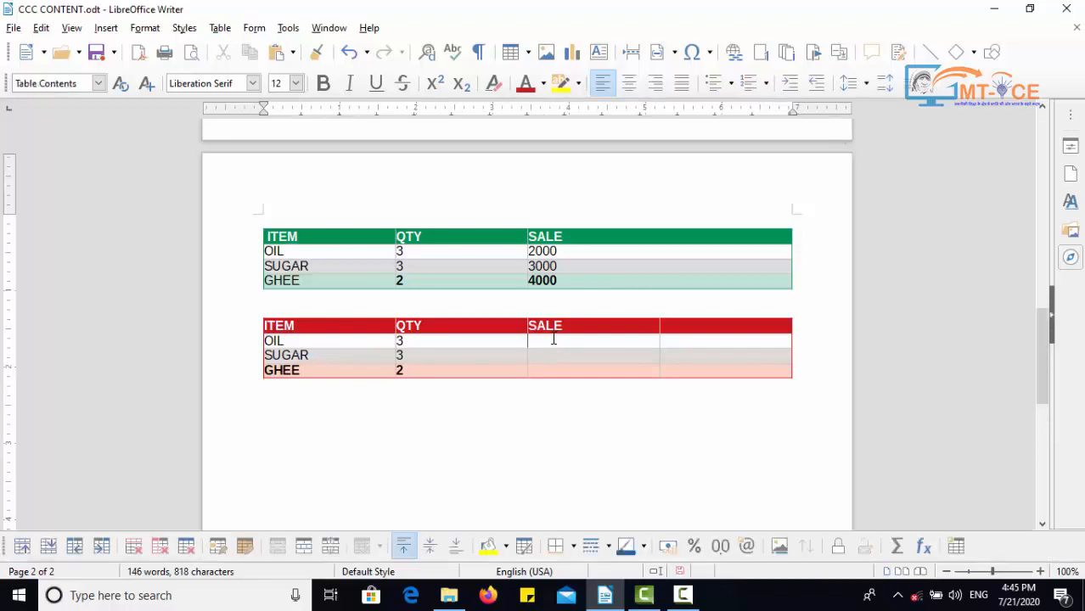
type("2000")
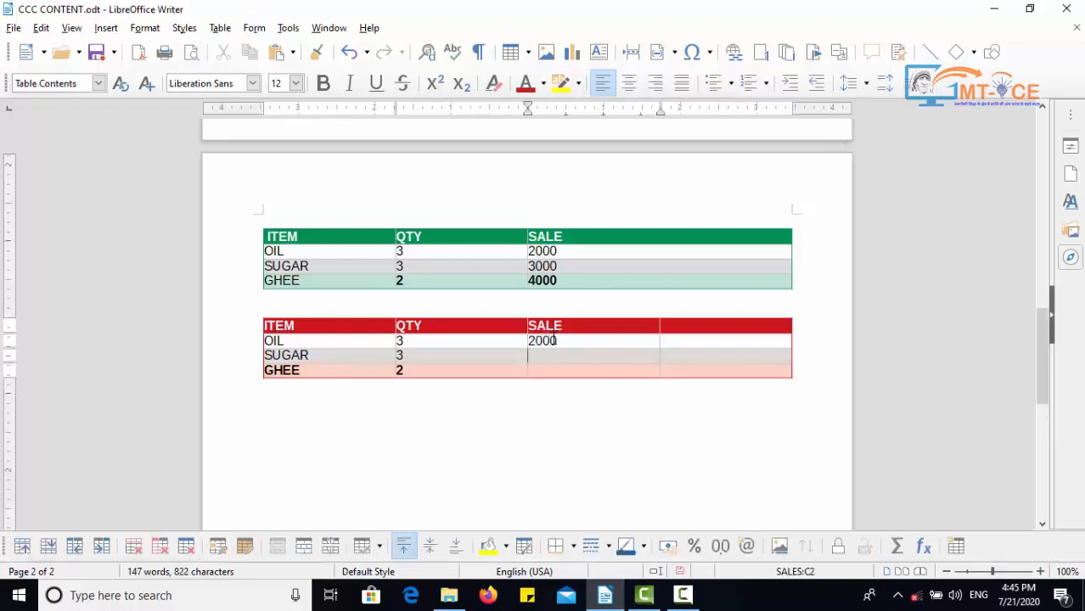
type("3000")
key("Down")
key("ctrl+b")
type("4000")
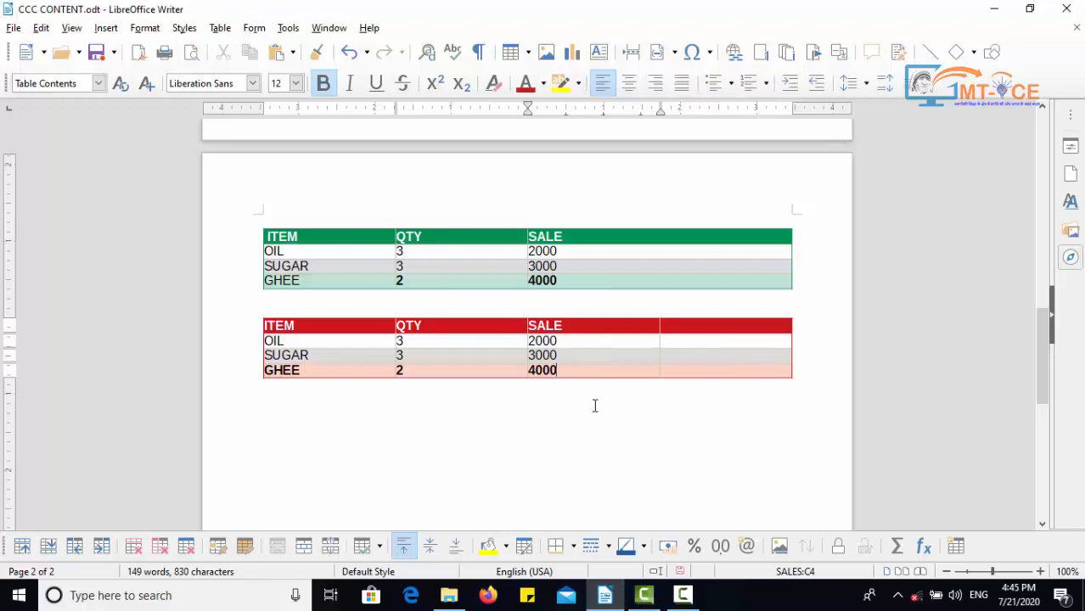
left_click(586, 344)
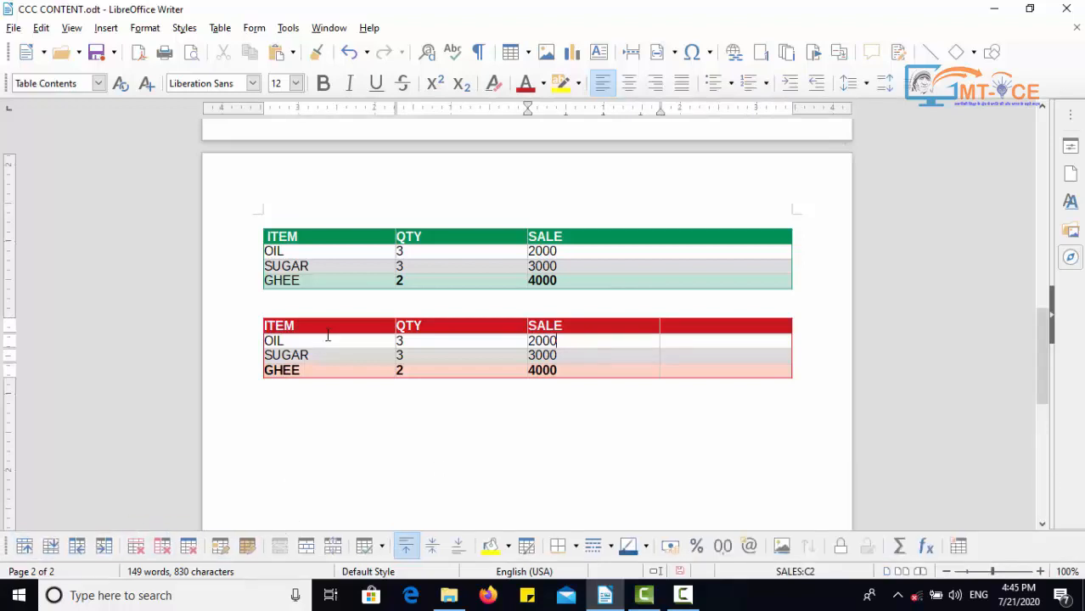
left_click(317, 423)
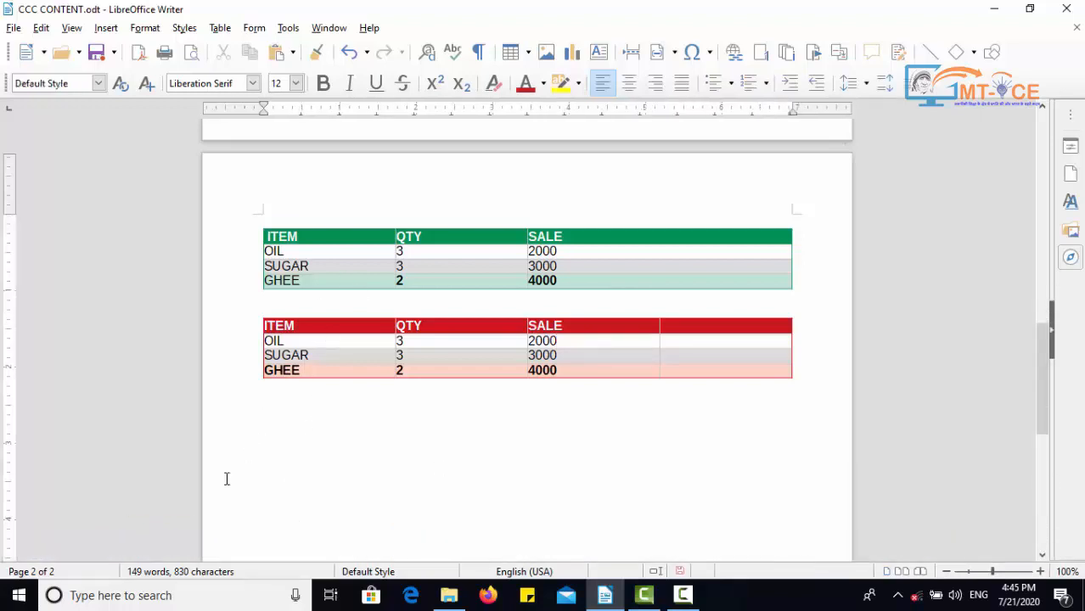
left_click(339, 276)
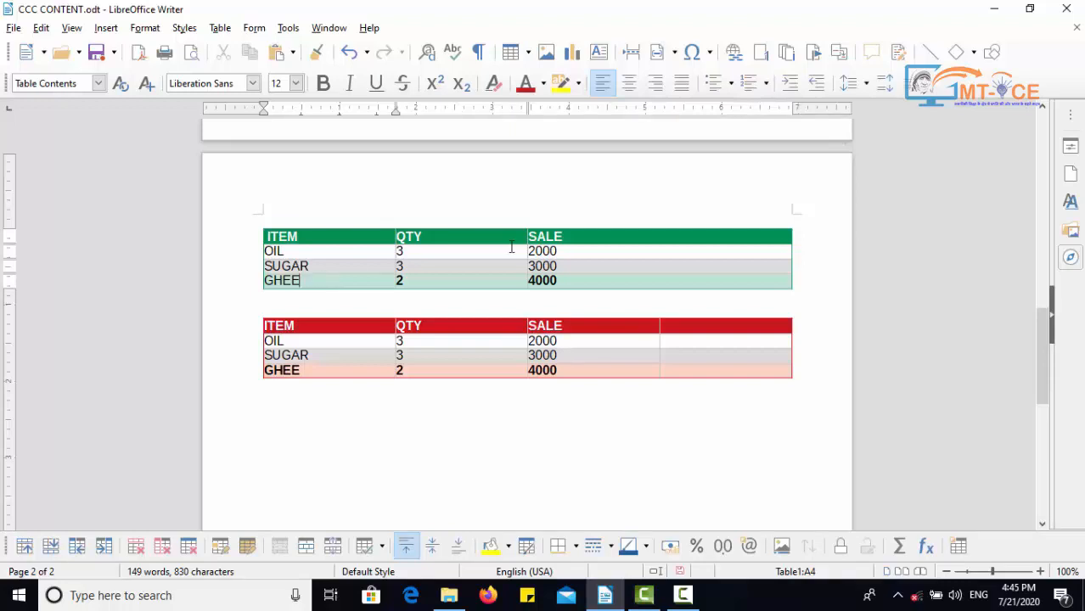
left_click(322, 342)
left_click(325, 269)
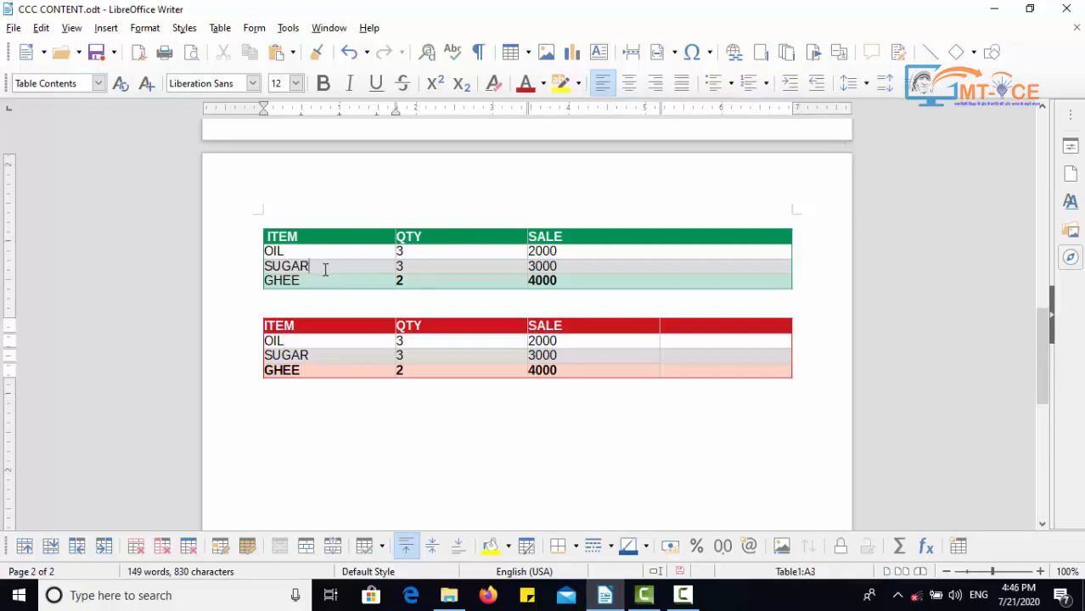
left_click(220, 28)
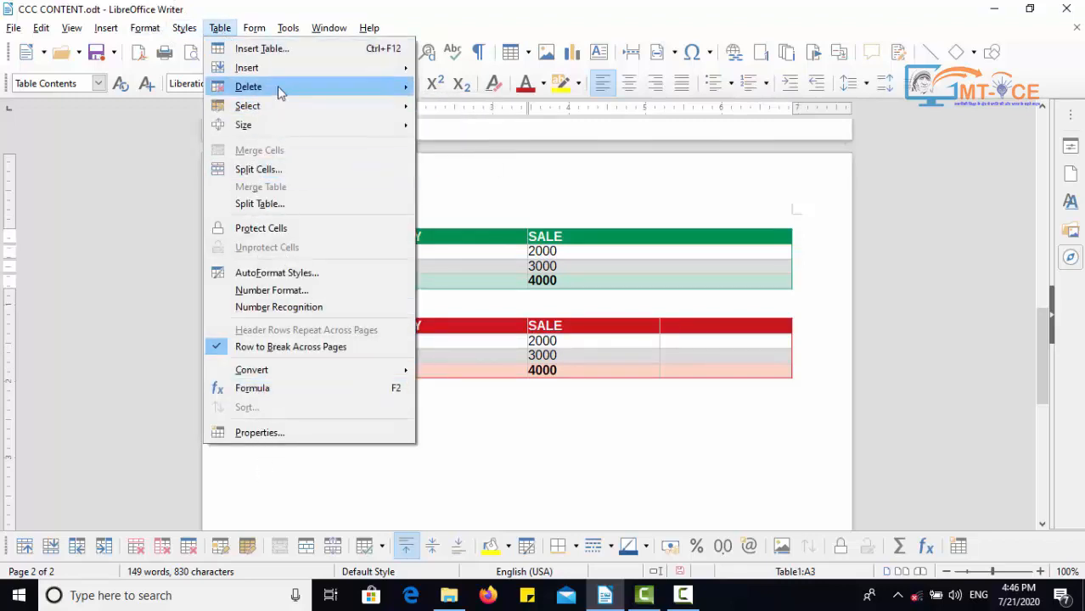
left_click(836, 471)
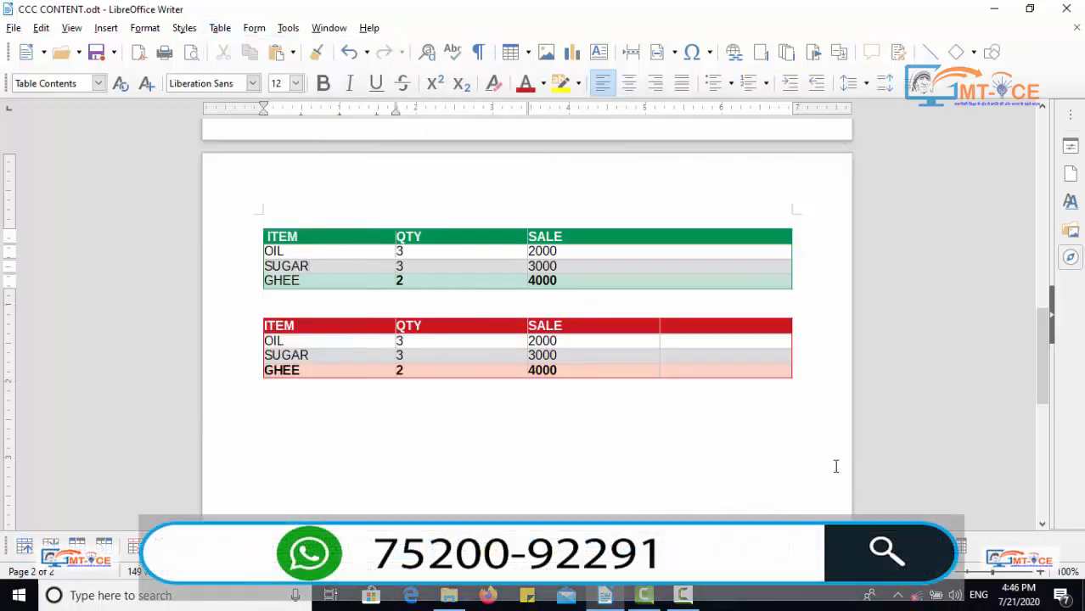